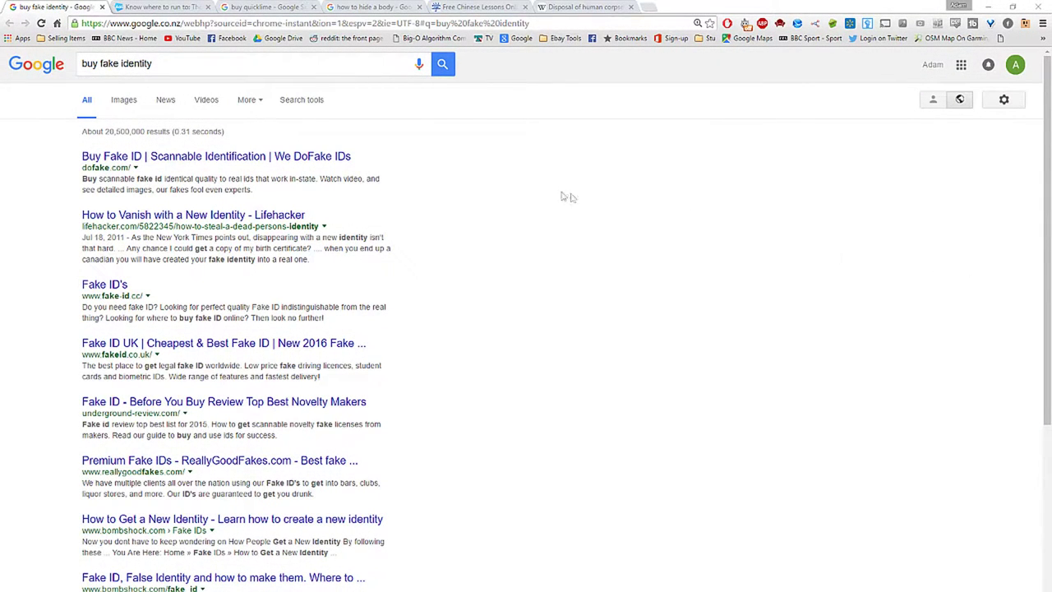
Look through the open tabs, from the AOL no-extradition article to the Wikipedia page on disposal of human corpses
{"action": "left_click", "coordinate": [164, 8]}
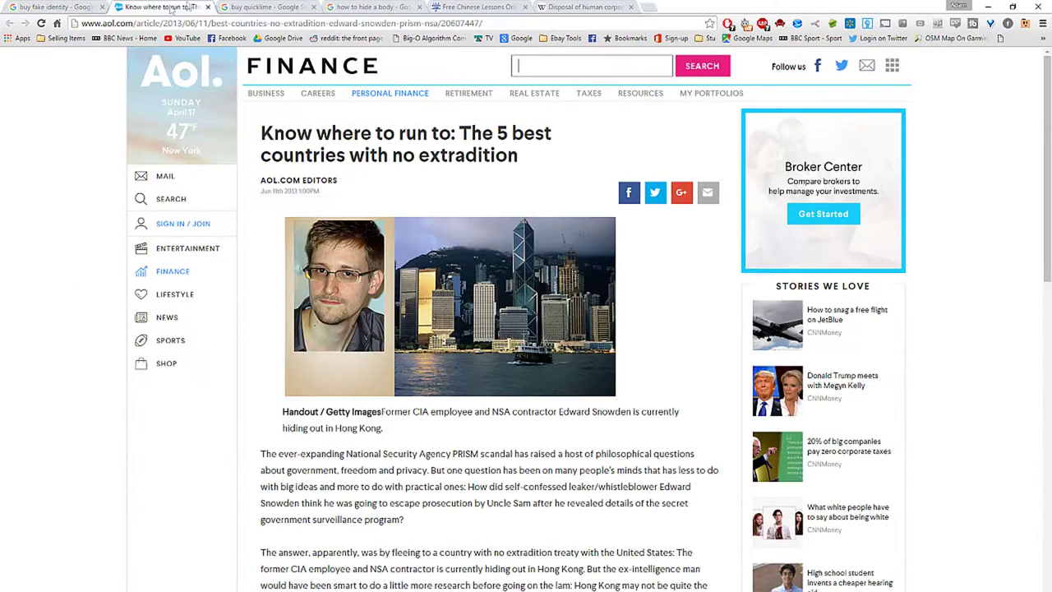
{"action": "left_click", "coordinate": [237, 7]}
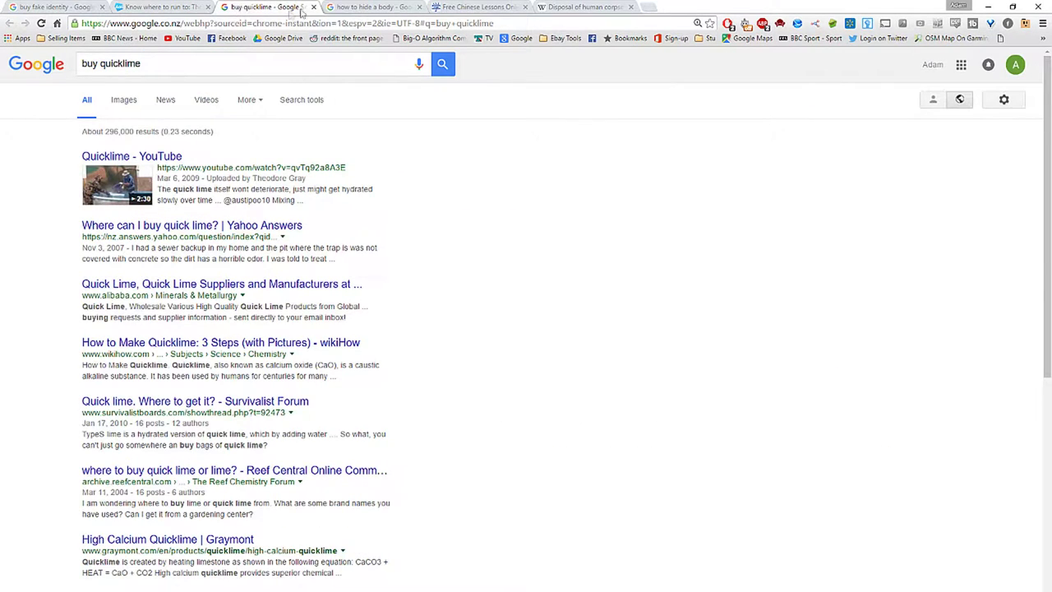
{"action": "left_click", "coordinate": [361, 8]}
{"action": "left_click", "coordinate": [462, 10]}
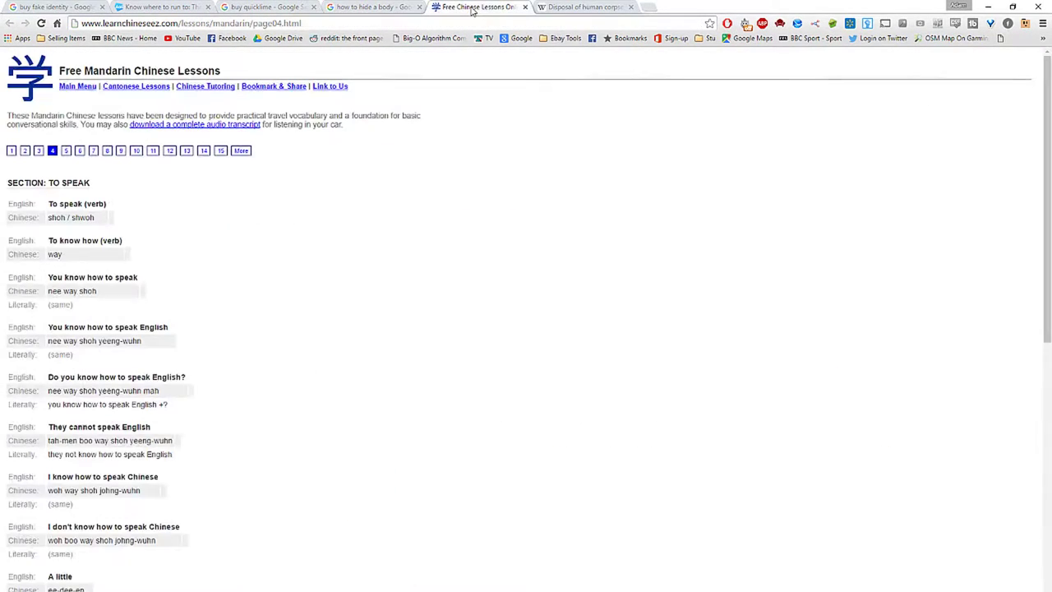
{"action": "left_click", "coordinate": [567, 10]}
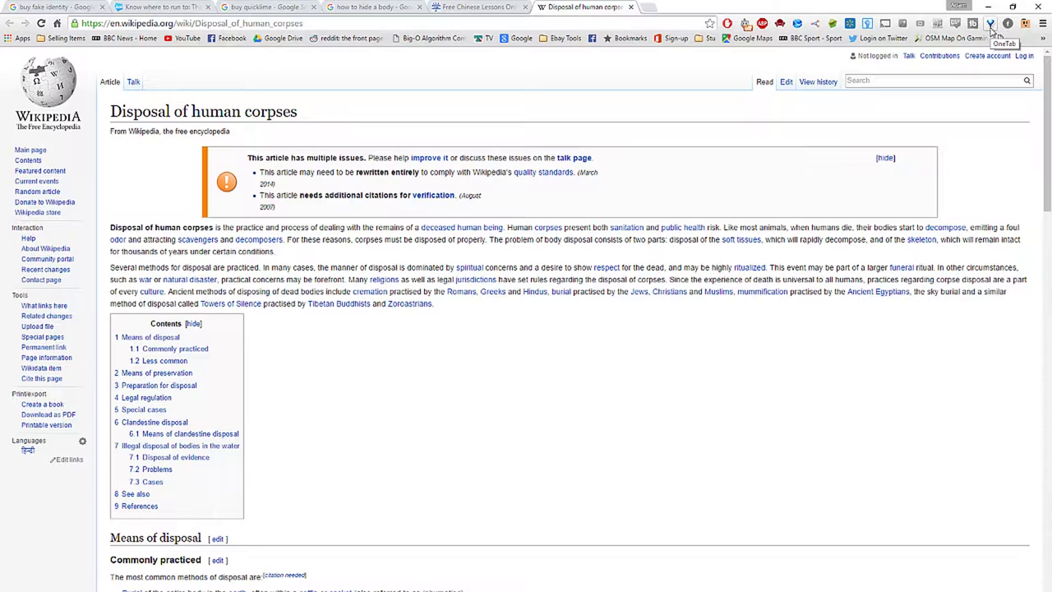
Collapse all open tabs into a OneTab list and reopen the Free Chinese Lessons and AOL pages from it
{"action": "left_click", "coordinate": [991, 24]}
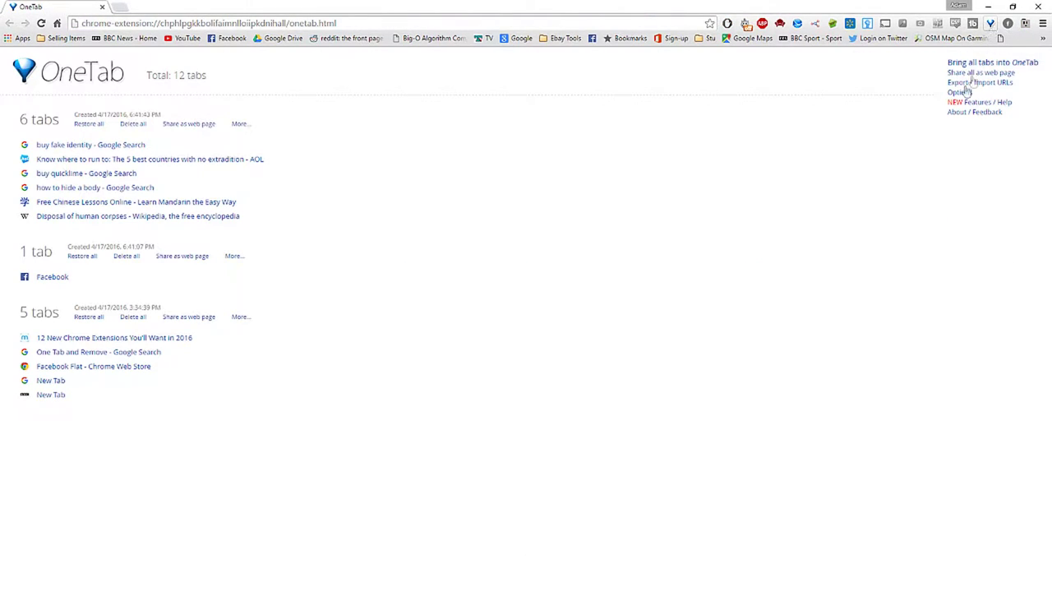
{"action": "left_click", "coordinate": [180, 203]}
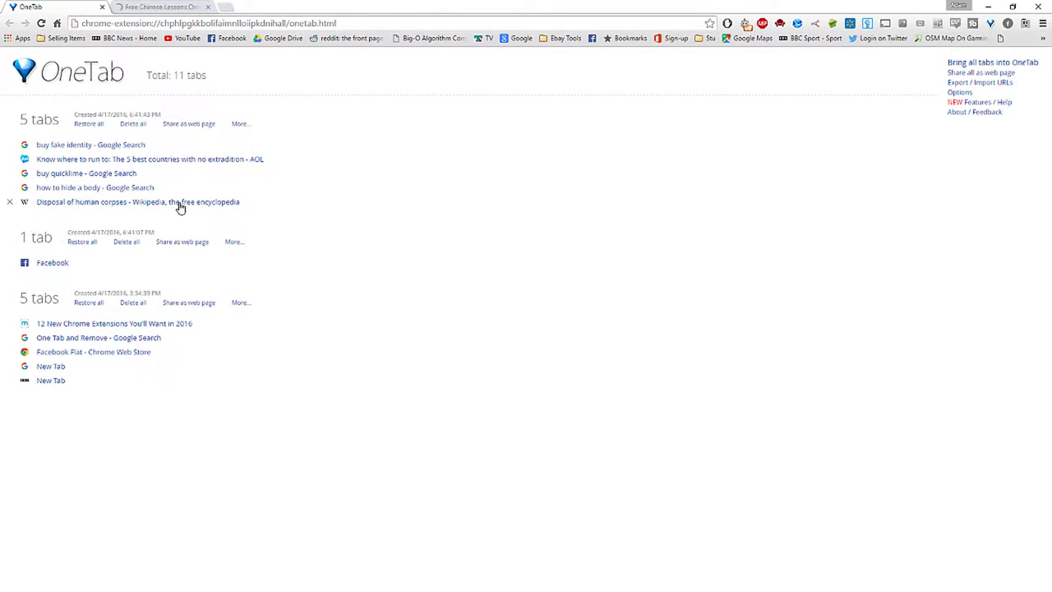
{"action": "left_click", "coordinate": [72, 160]}
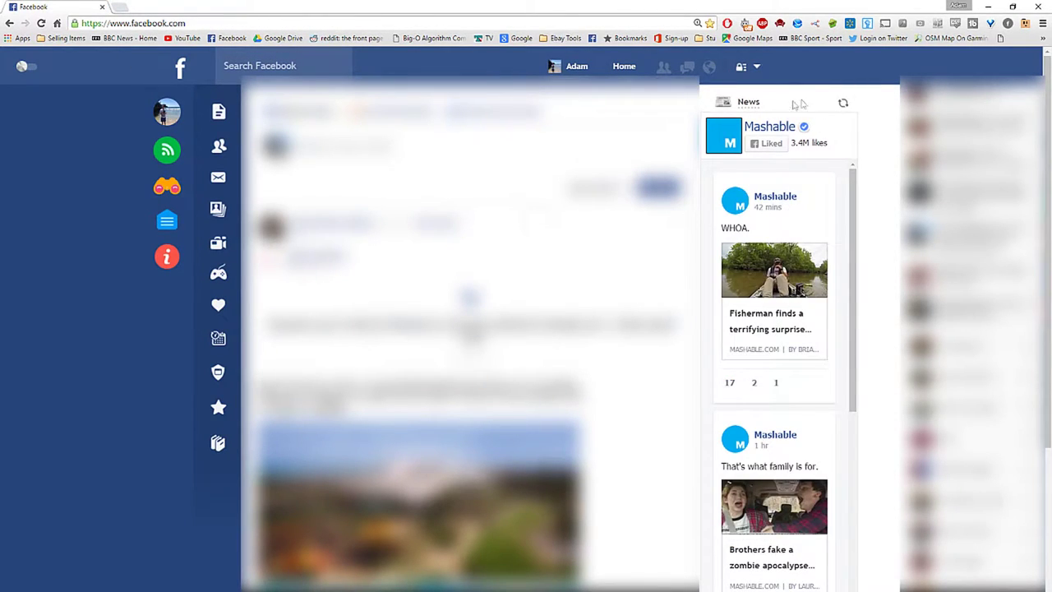
Examine the restyled layout of the Facebook home page
{"action": "scroll", "coordinate": [469, 329], "scroll_direction": "down", "scroll_amount": 1}
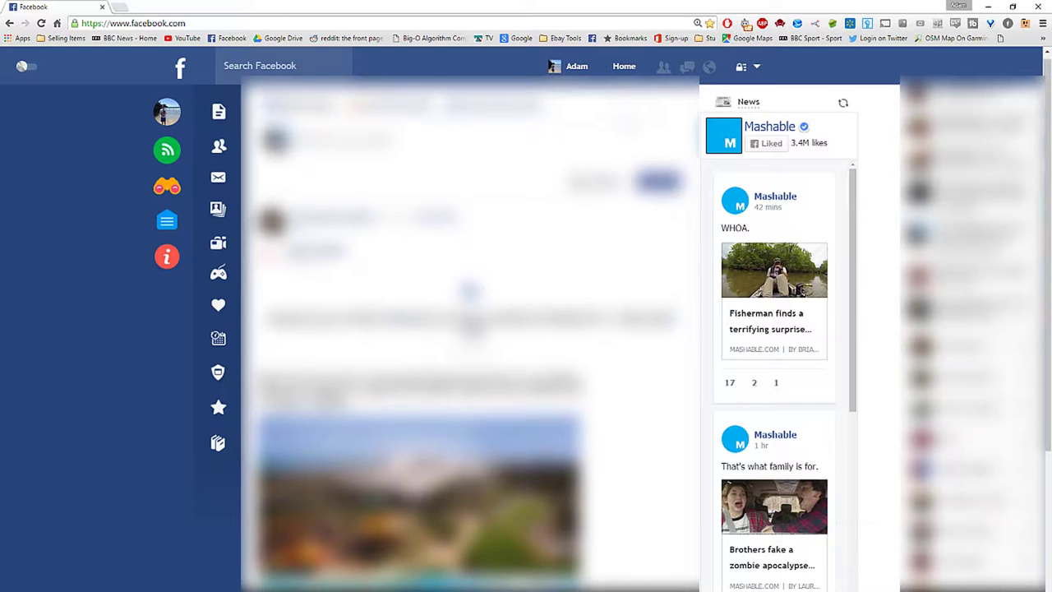
{"action": "scroll", "coordinate": [469, 329], "scroll_direction": "down", "scroll_amount": 2}
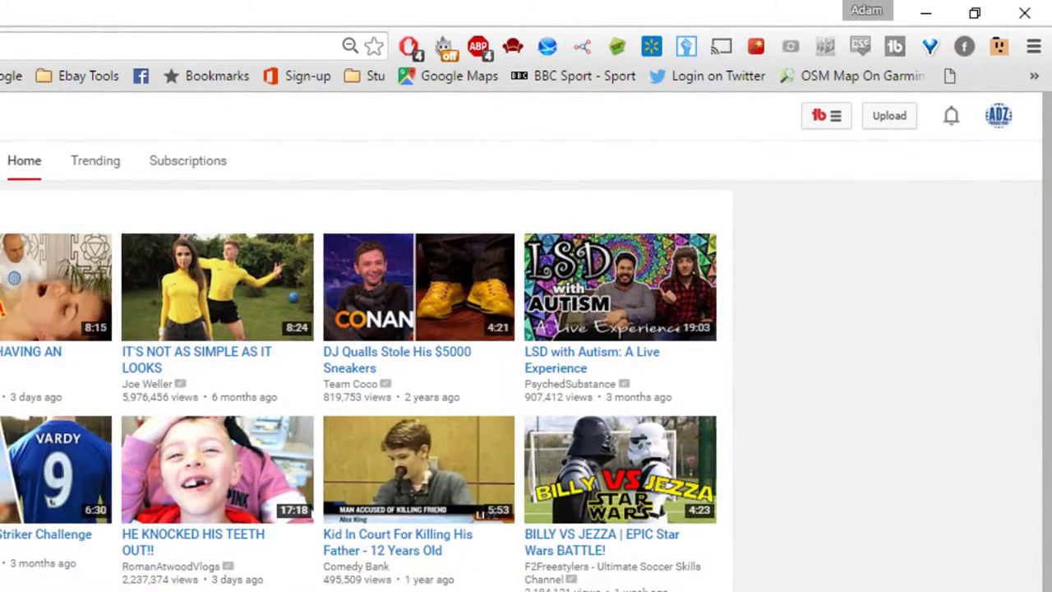
Go to the channel dashboard through TubeBuddy's quick links and open the Logitech Z533 speaker review video
{"action": "left_click", "coordinate": [832, 120]}
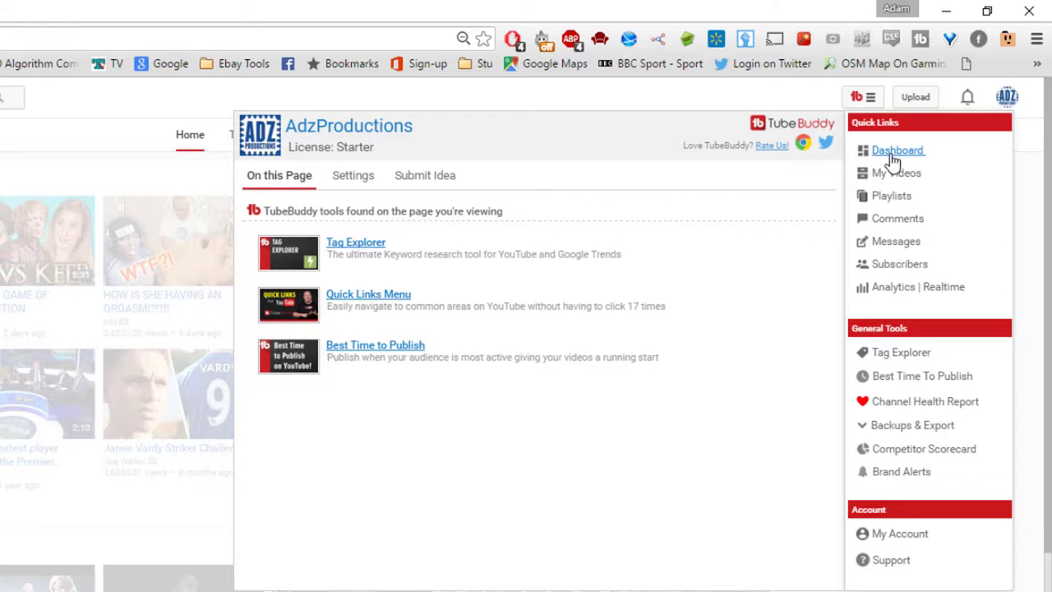
{"action": "left_click", "coordinate": [894, 153]}
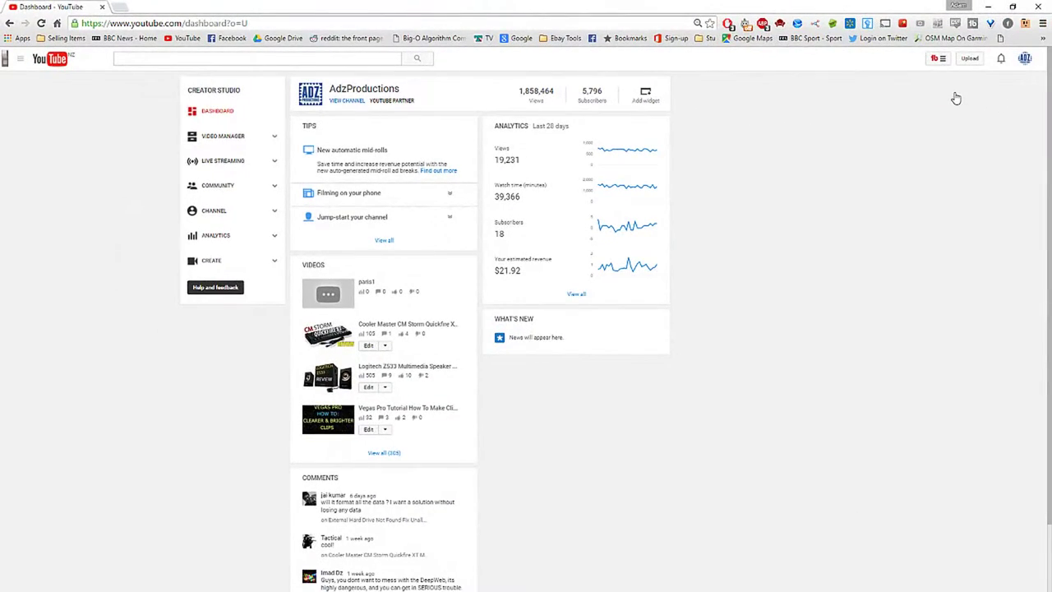
{"action": "key", "text": "F5"}
{"action": "left_click", "coordinate": [400, 370]}
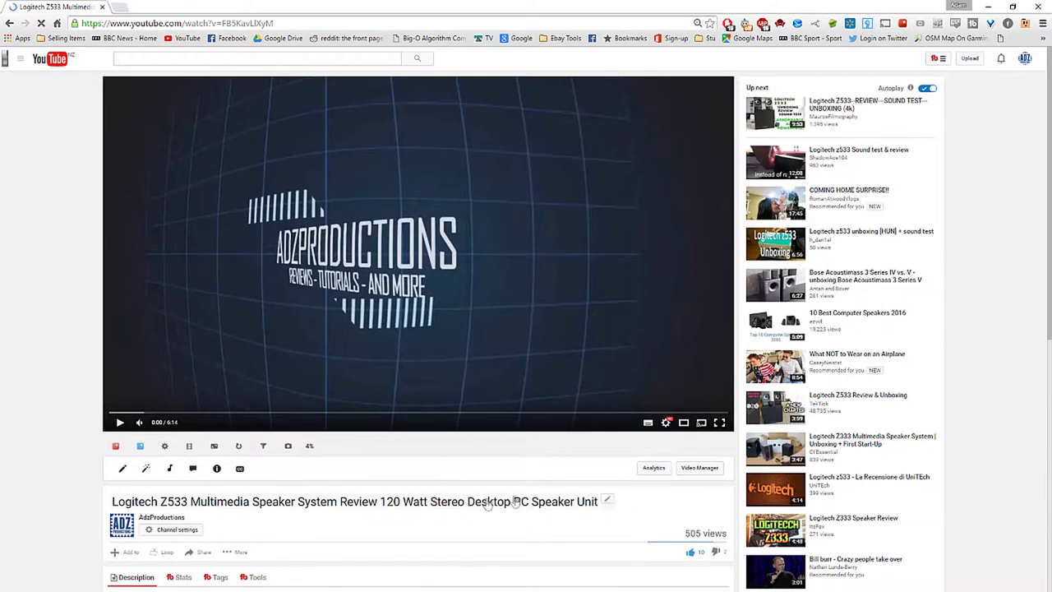
Examine the TubeBuddy tools and tags offered beneath the Logitech Z533 review video
{"action": "scroll", "coordinate": [329, 532], "scroll_direction": "down", "scroll_amount": 3}
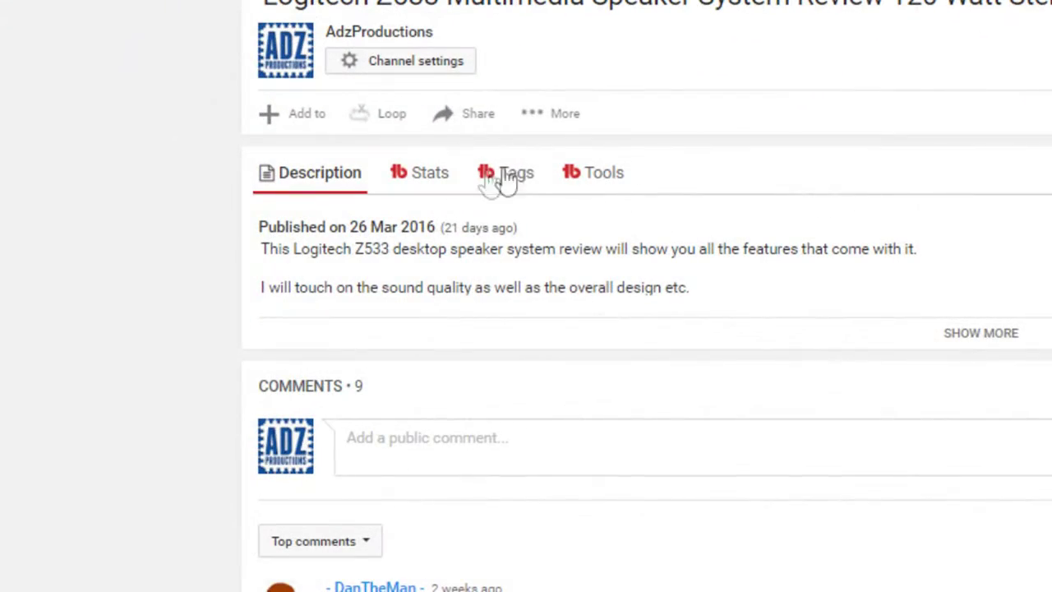
{"action": "left_click", "coordinate": [587, 182]}
{"action": "scroll", "coordinate": [787, 168], "scroll_direction": "down", "scroll_amount": 2}
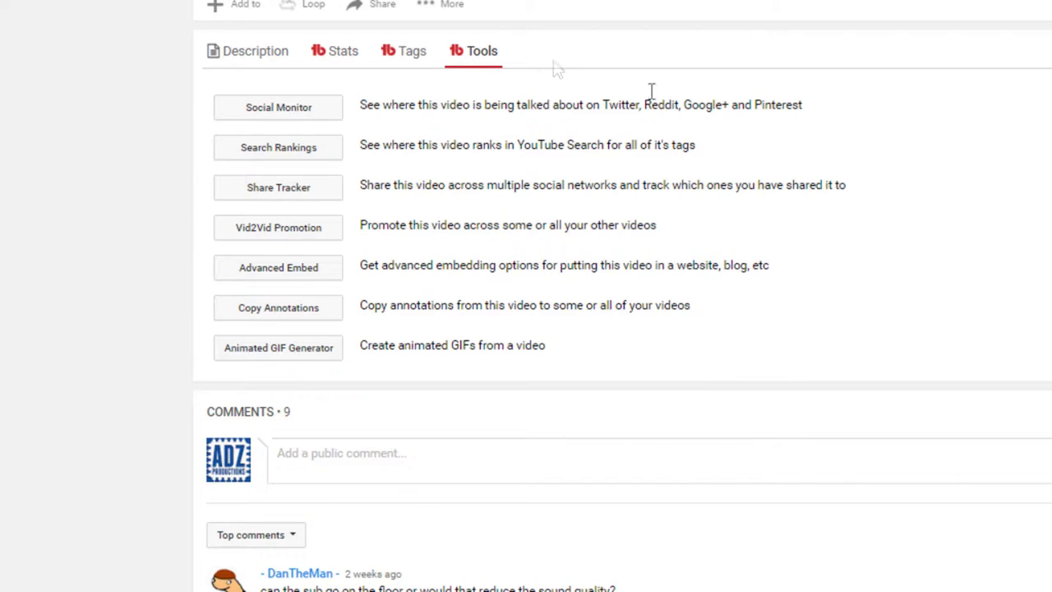
{"action": "left_click", "coordinate": [422, 69]}
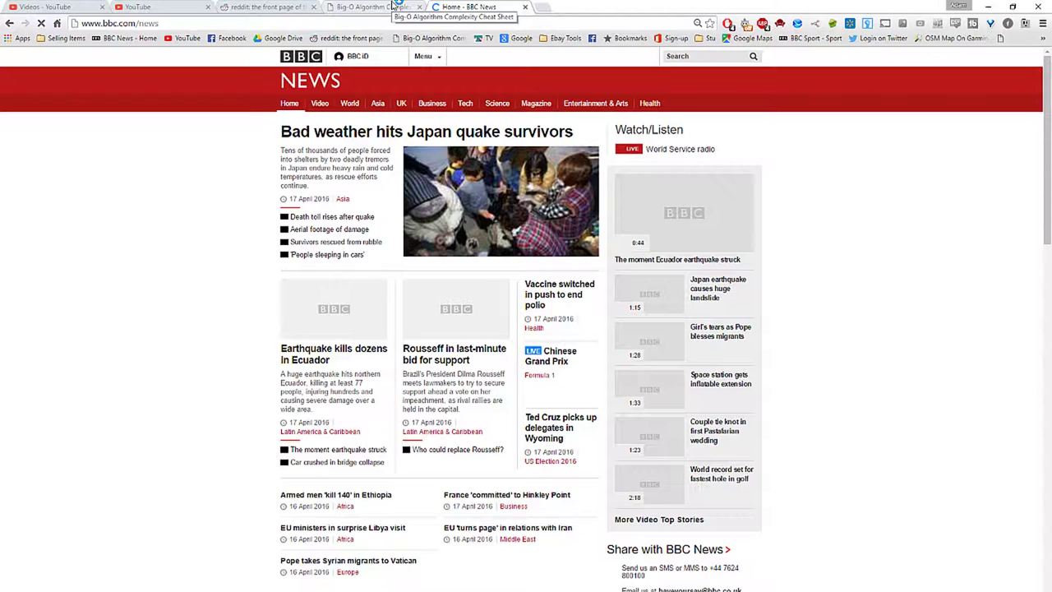
Look through the Big-O Cheat Sheet, reddit and YouTube tabs
{"action": "left_click", "coordinate": [392, 7]}
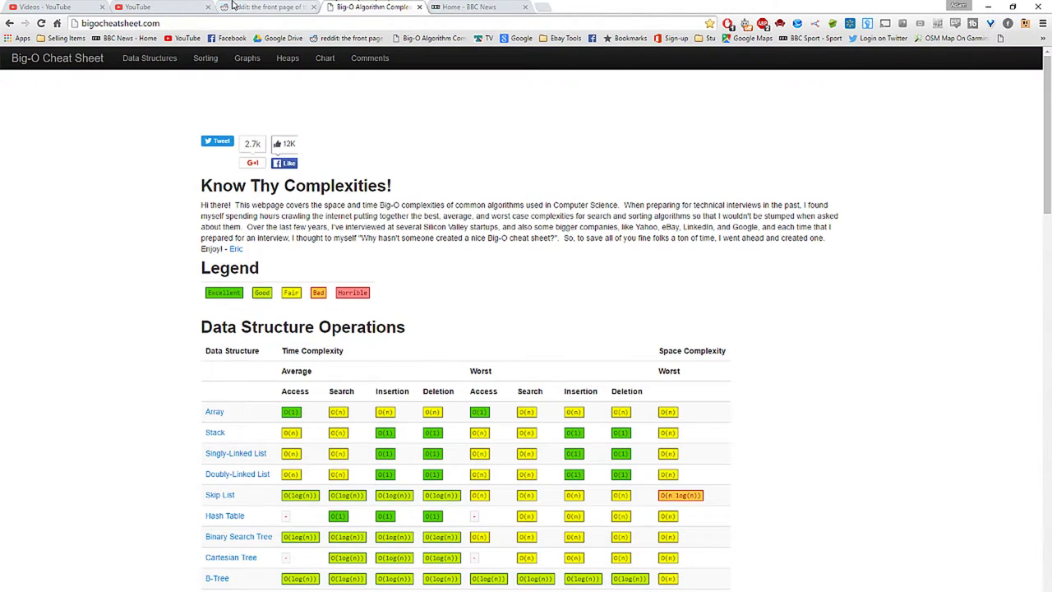
{"action": "left_click", "coordinate": [261, 7]}
{"action": "left_click", "coordinate": [173, 6]}
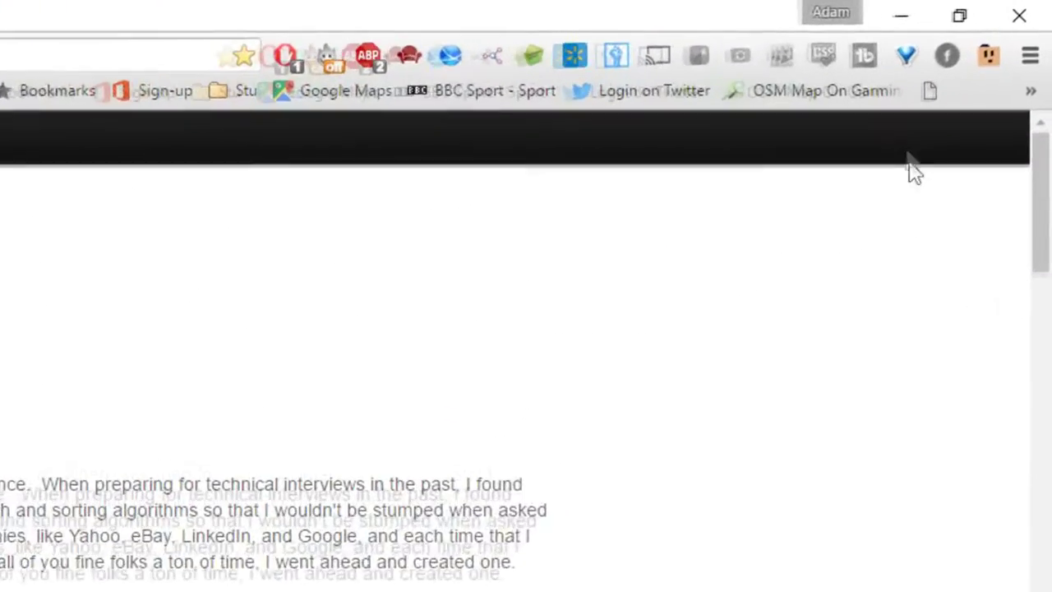
Open The Great Suspender's settings and set tabs to suspend automatically after 20 seconds
{"action": "left_click", "coordinate": [989, 60]}
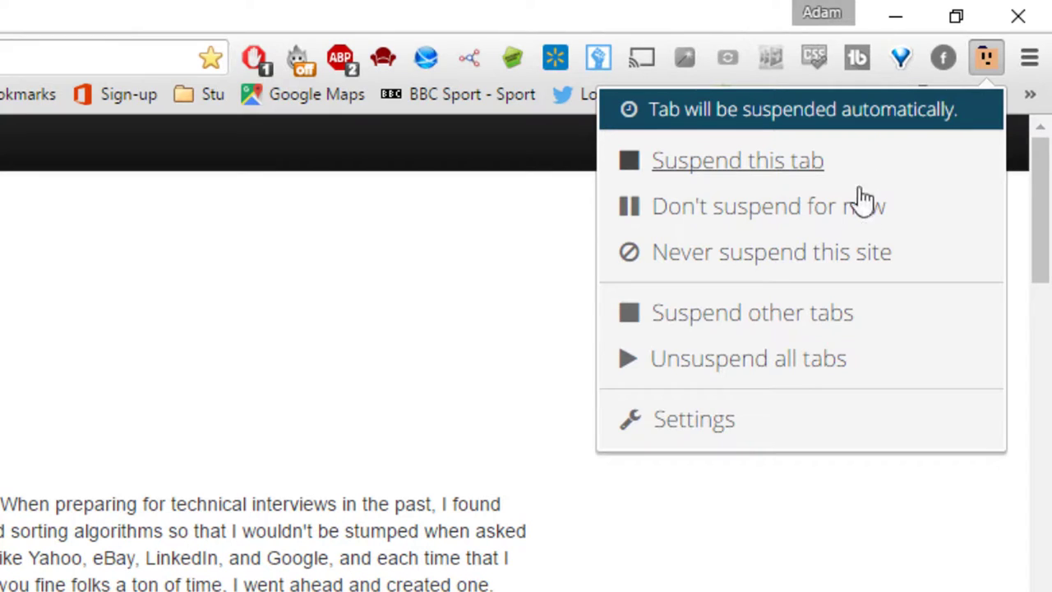
{"action": "left_click", "coordinate": [858, 407]}
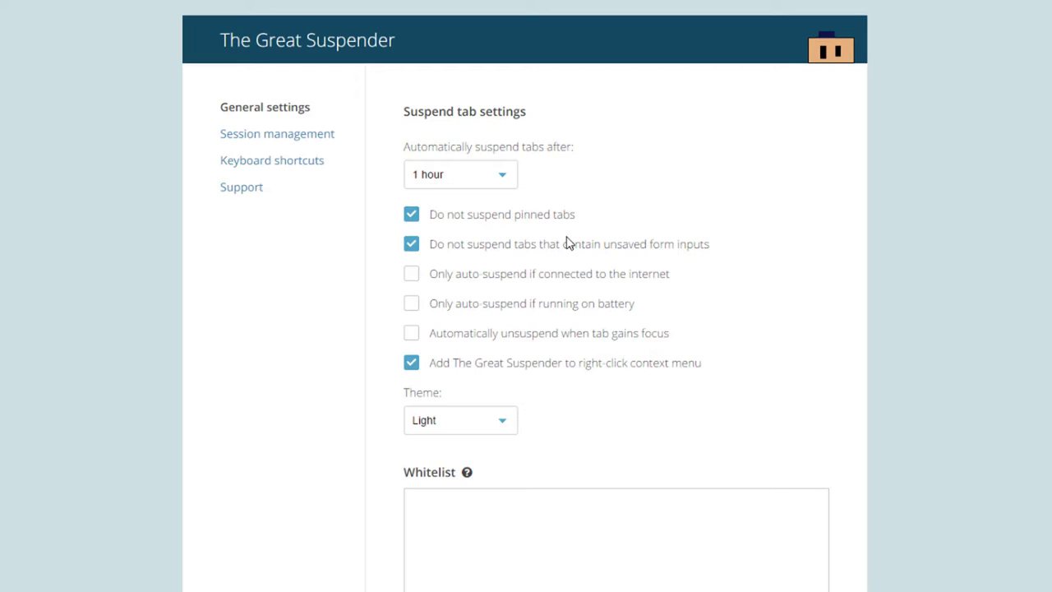
{"action": "left_click", "coordinate": [515, 176]}
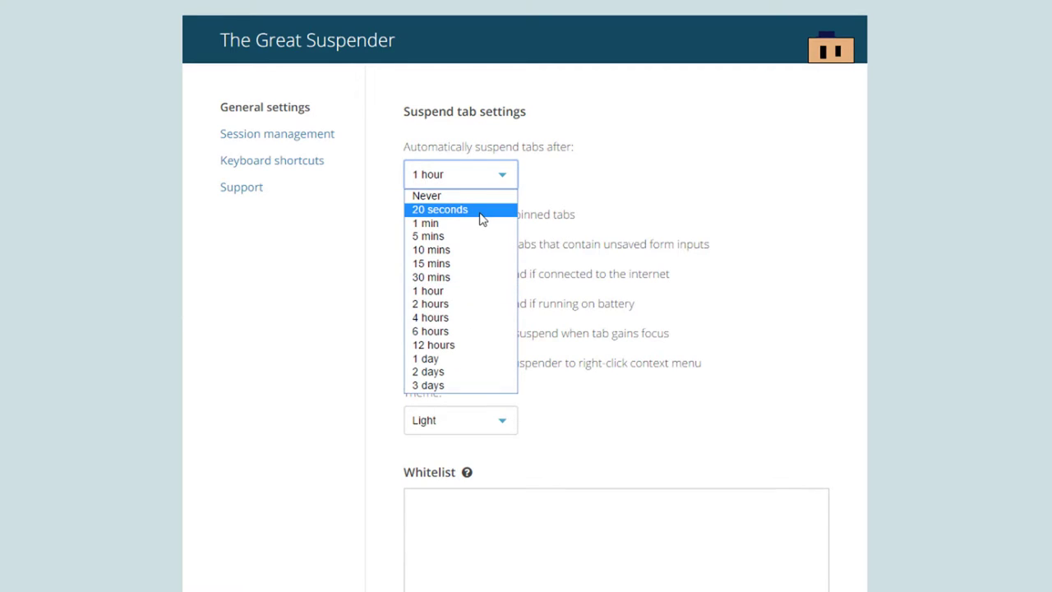
{"action": "left_click", "coordinate": [482, 219]}
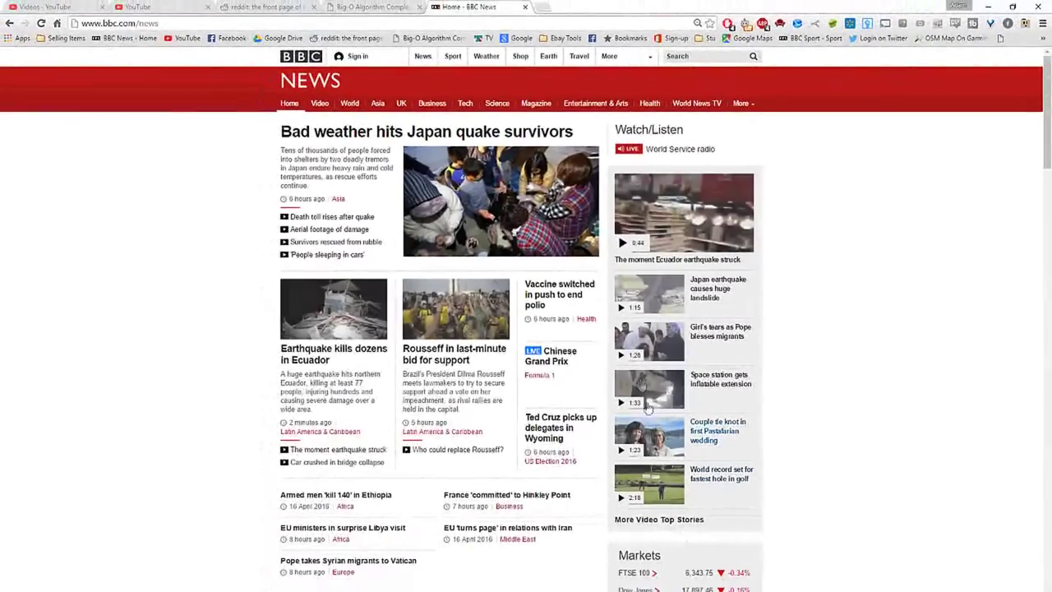
Open the Asia section of BBC News and check whether the Big-O, reddit and YouTube tabs are suspended
{"action": "scroll", "coordinate": [223, 333], "scroll_direction": "down", "scroll_amount": 3}
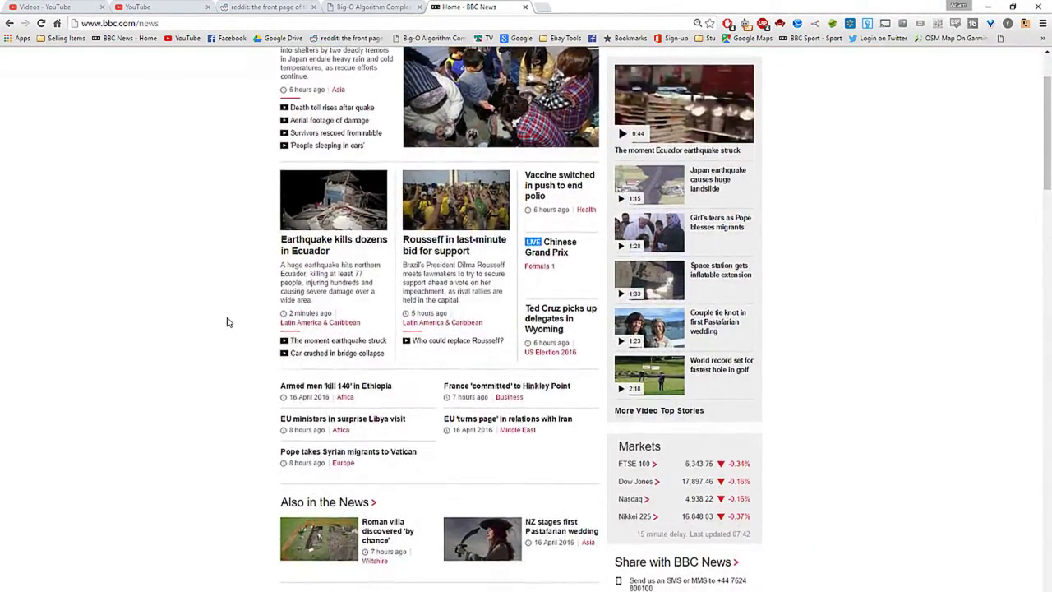
{"action": "left_click", "coordinate": [338, 89]}
{"action": "left_click", "coordinate": [346, 7]}
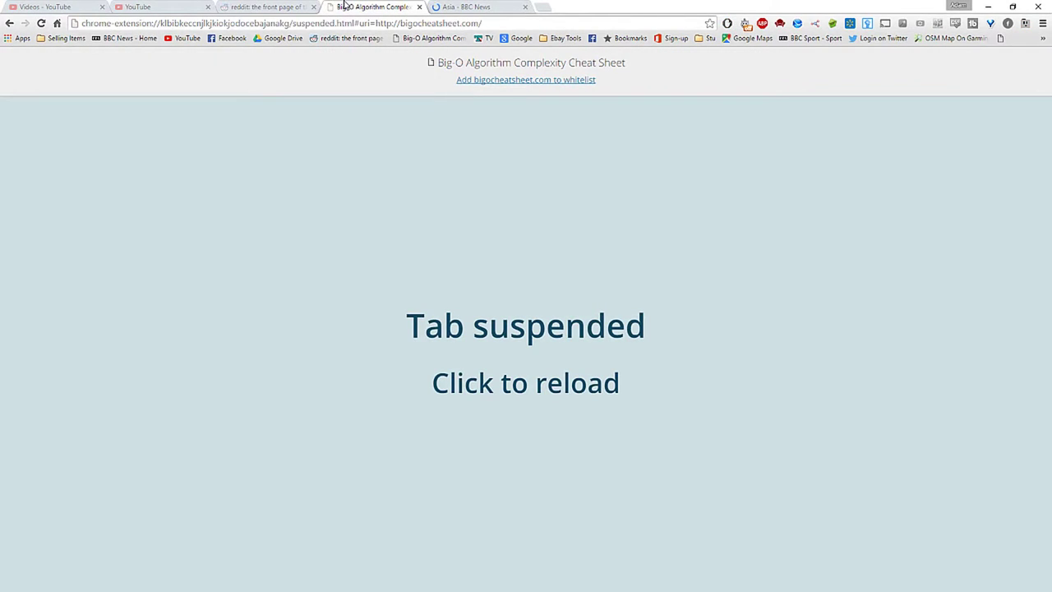
{"action": "left_click", "coordinate": [279, 8]}
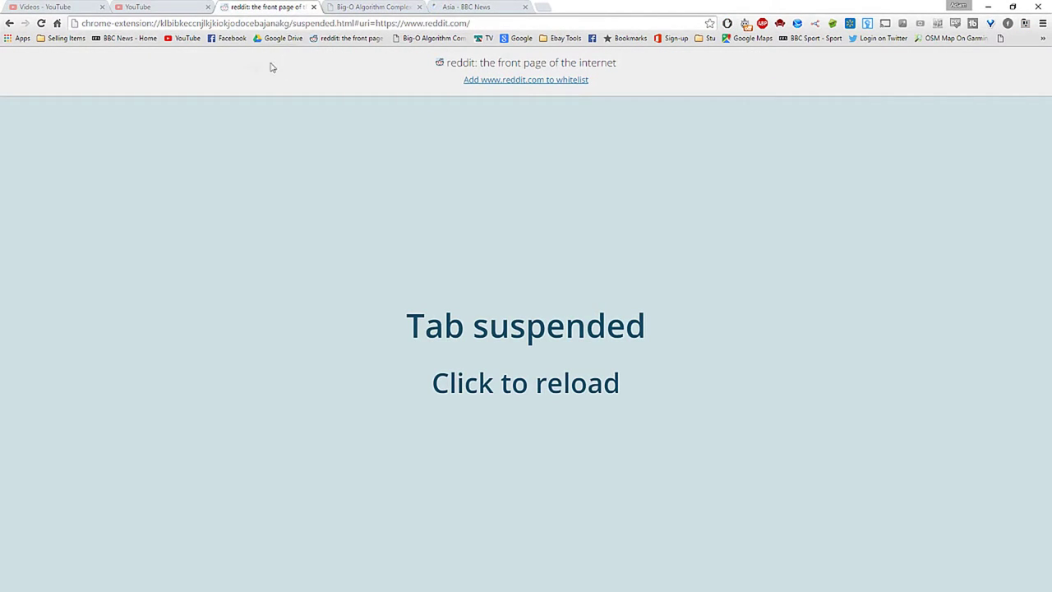
{"action": "left_click", "coordinate": [145, 10]}
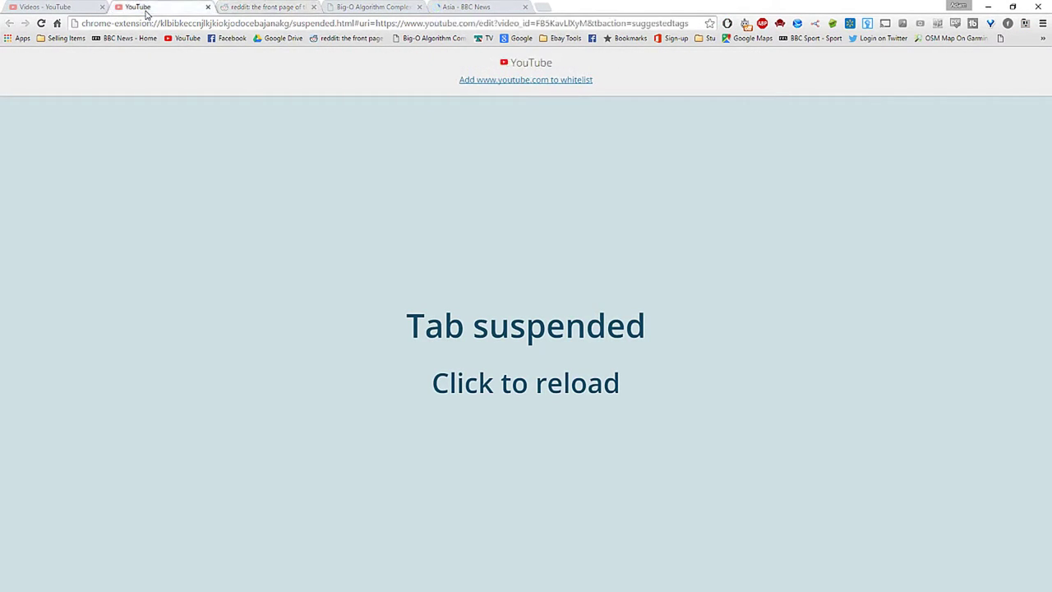
{"action": "left_click", "coordinate": [58, 7]}
{"action": "left_click", "coordinate": [362, 6]}
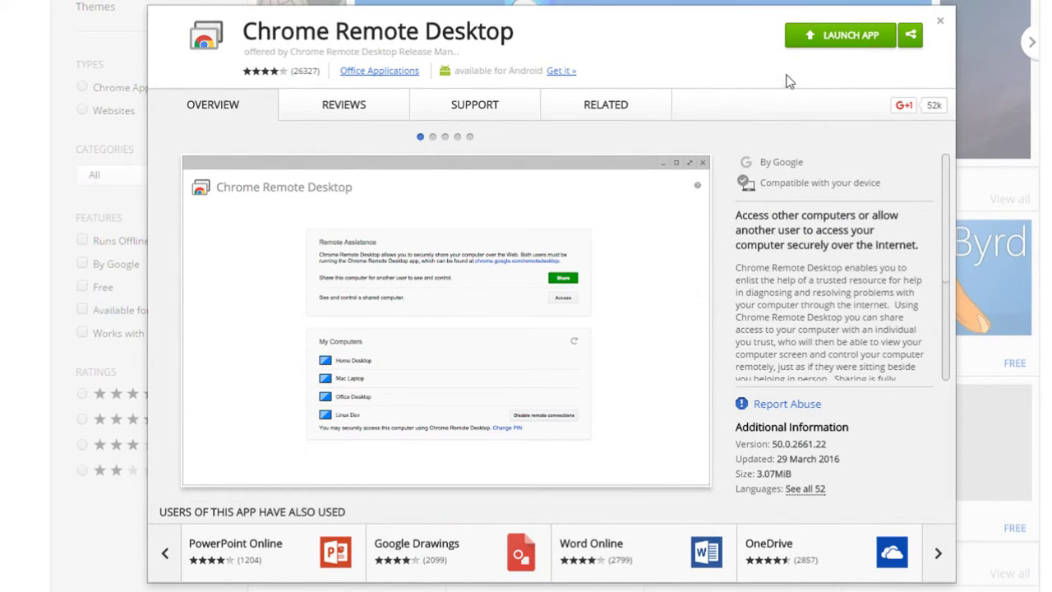
Launch Chrome Remote Desktop and try both the access and share options of Remote Assistance
{"action": "left_click", "coordinate": [855, 38]}
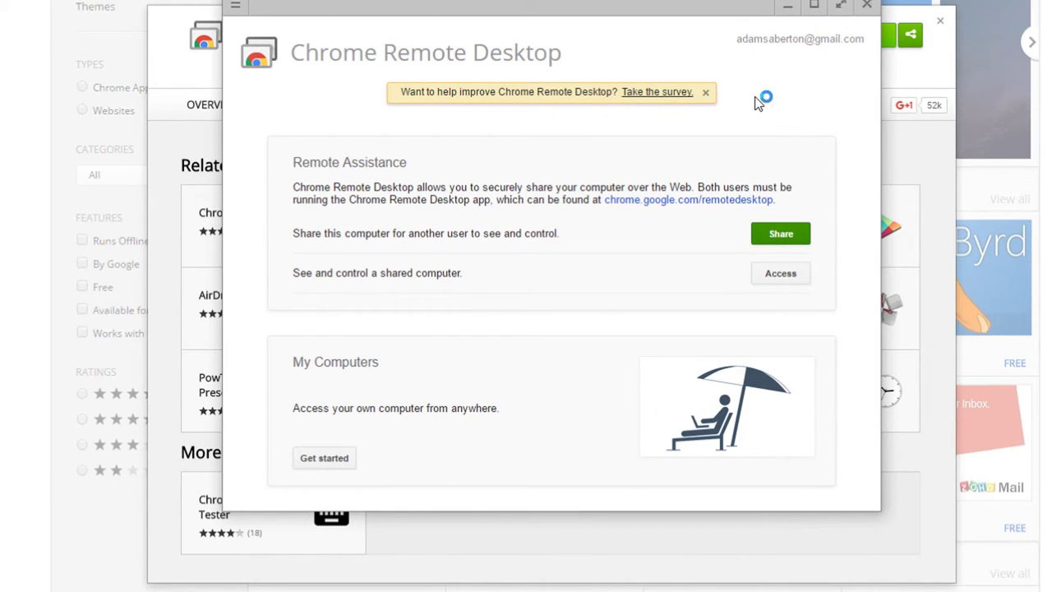
{"action": "left_click", "coordinate": [773, 273]}
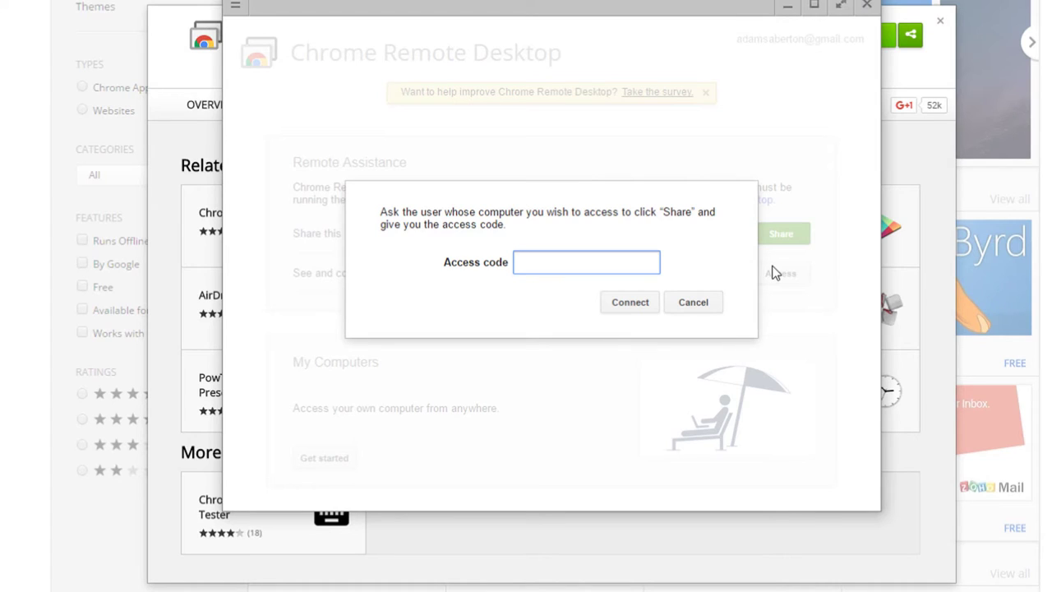
{"action": "left_click", "coordinate": [779, 234]}
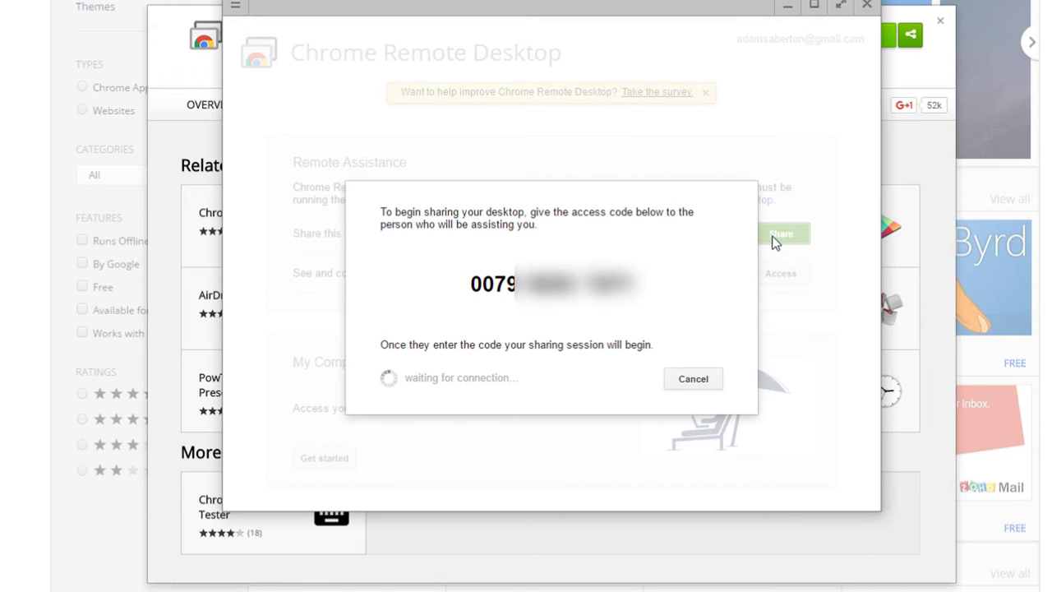
Cancel the desktop sharing session and close Chrome Remote Desktop along with its store listing
{"action": "left_click", "coordinate": [697, 378]}
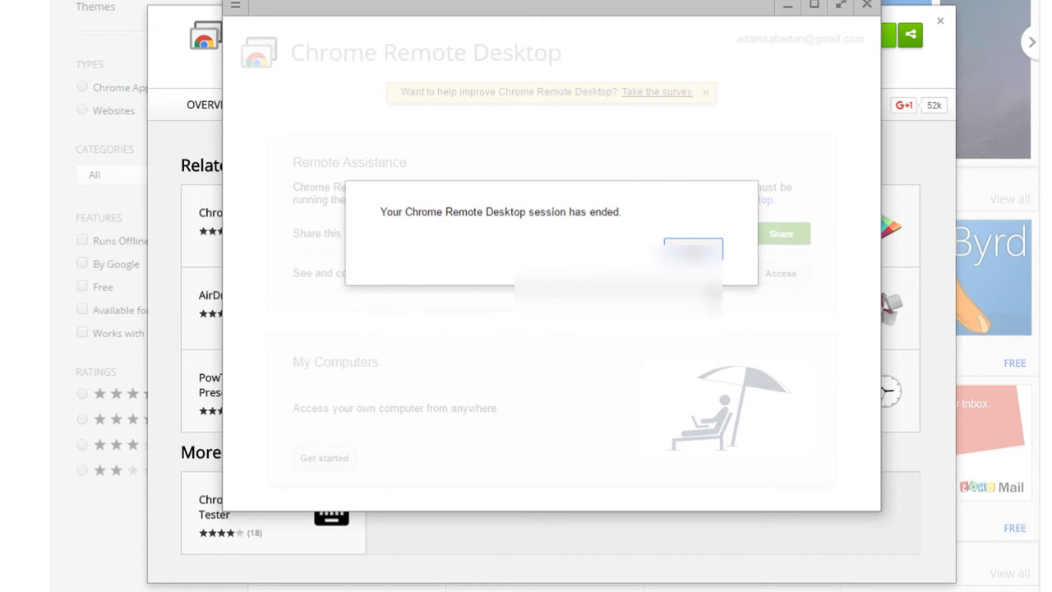
{"action": "left_click", "coordinate": [707, 251]}
{"action": "left_click", "coordinate": [866, 5]}
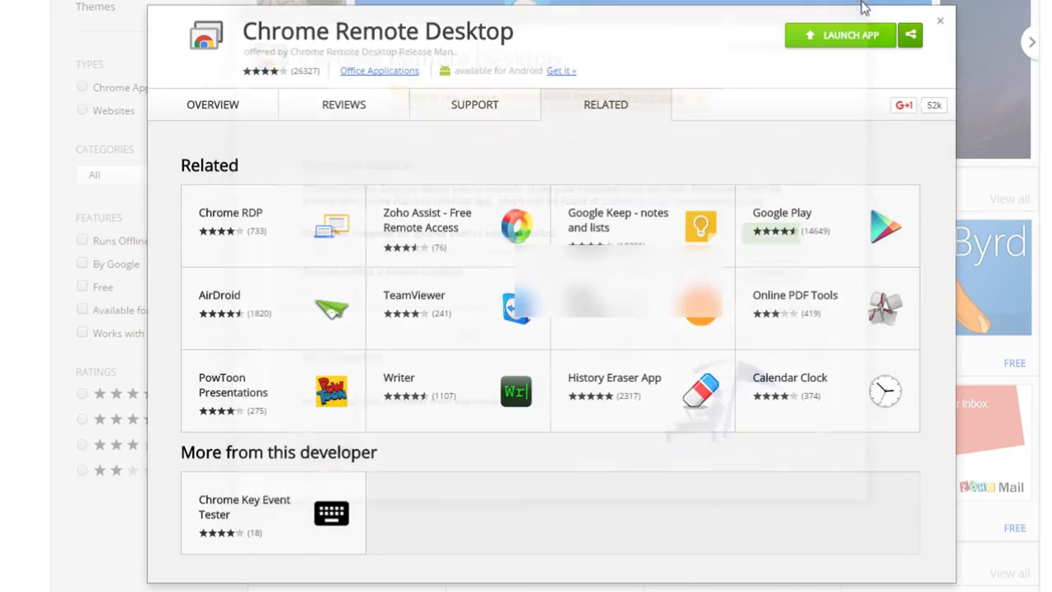
{"action": "left_click", "coordinate": [941, 21]}
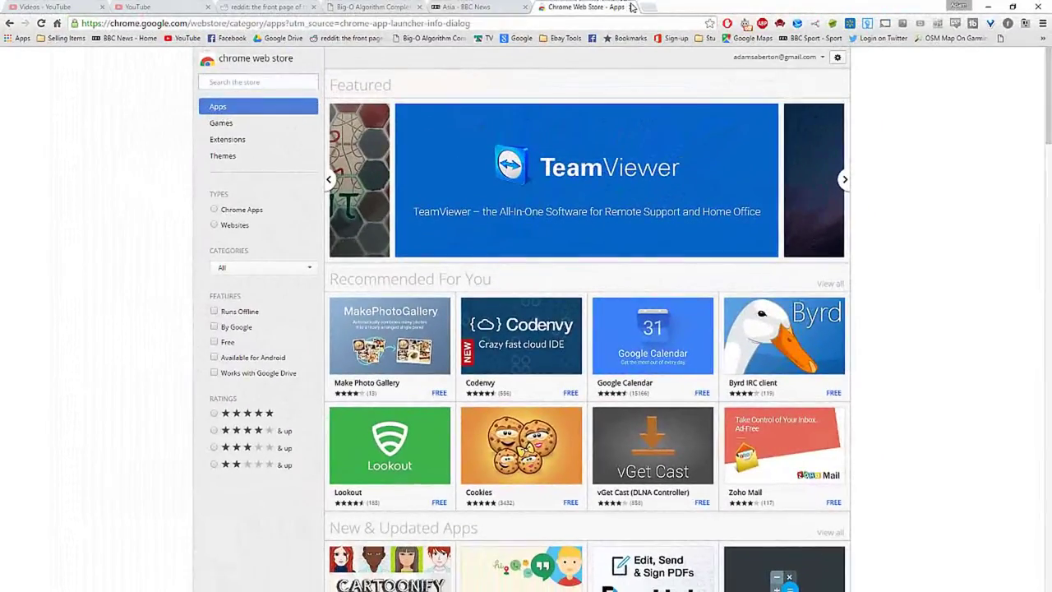
Close every tab except the suspended YouTube videos page and reload that page
{"action": "left_click", "coordinate": [632, 8]}
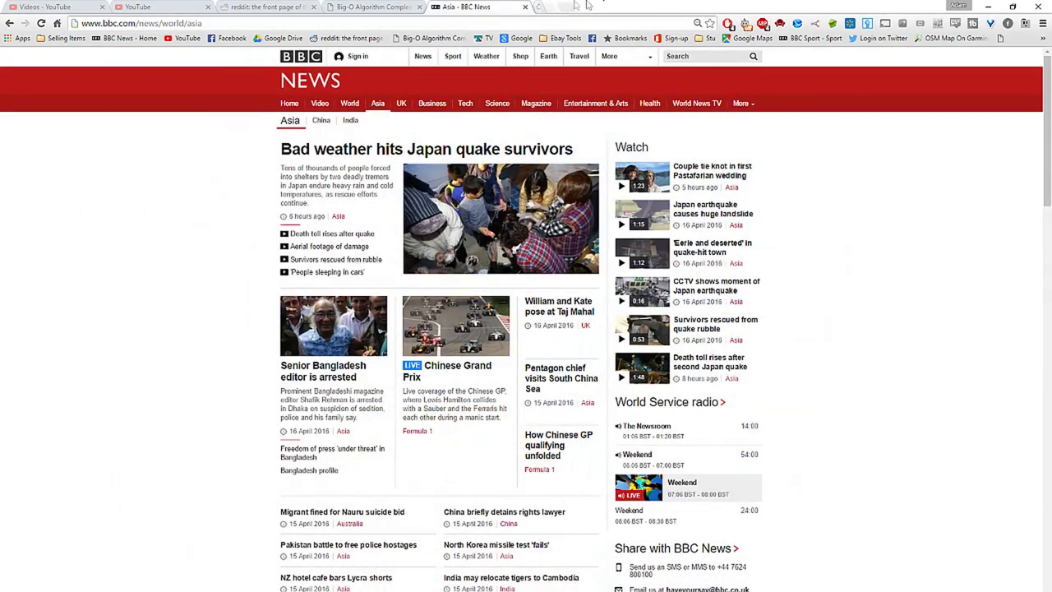
{"action": "left_click", "coordinate": [525, 8]}
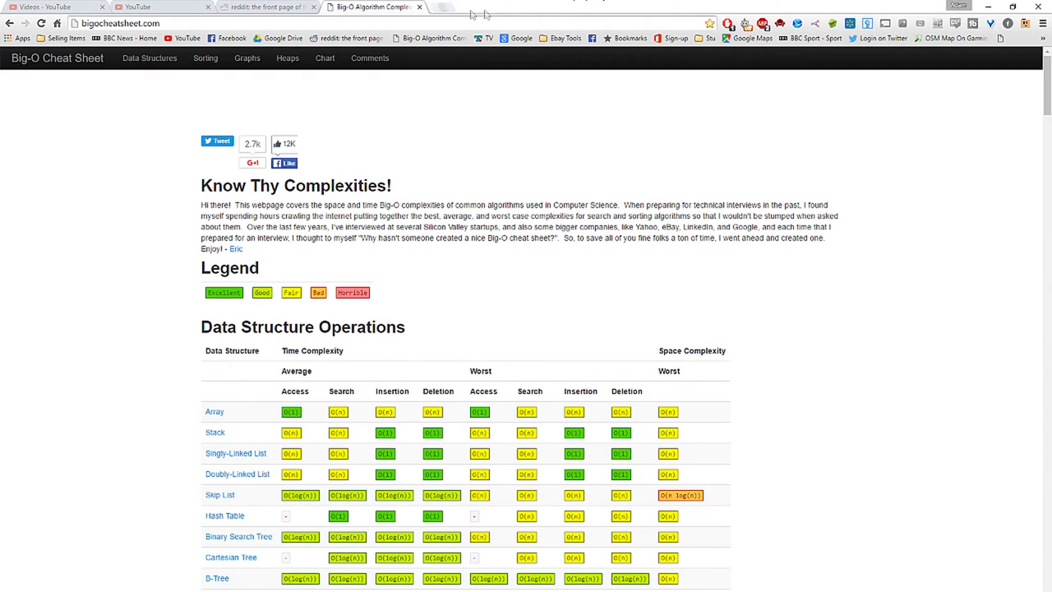
{"action": "left_click", "coordinate": [419, 7]}
{"action": "left_click", "coordinate": [313, 8]}
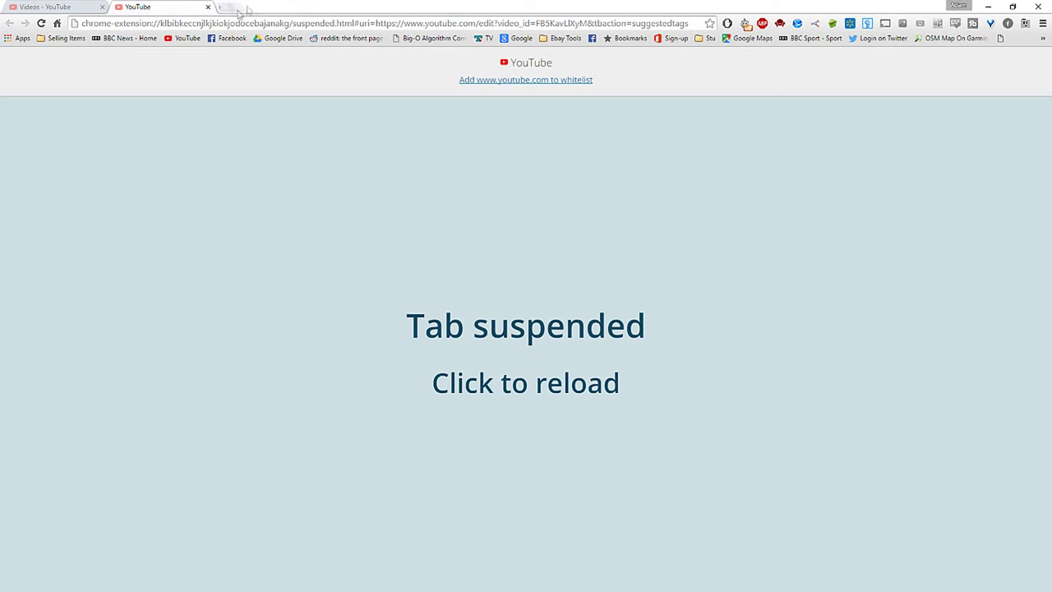
{"action": "left_click", "coordinate": [208, 7]}
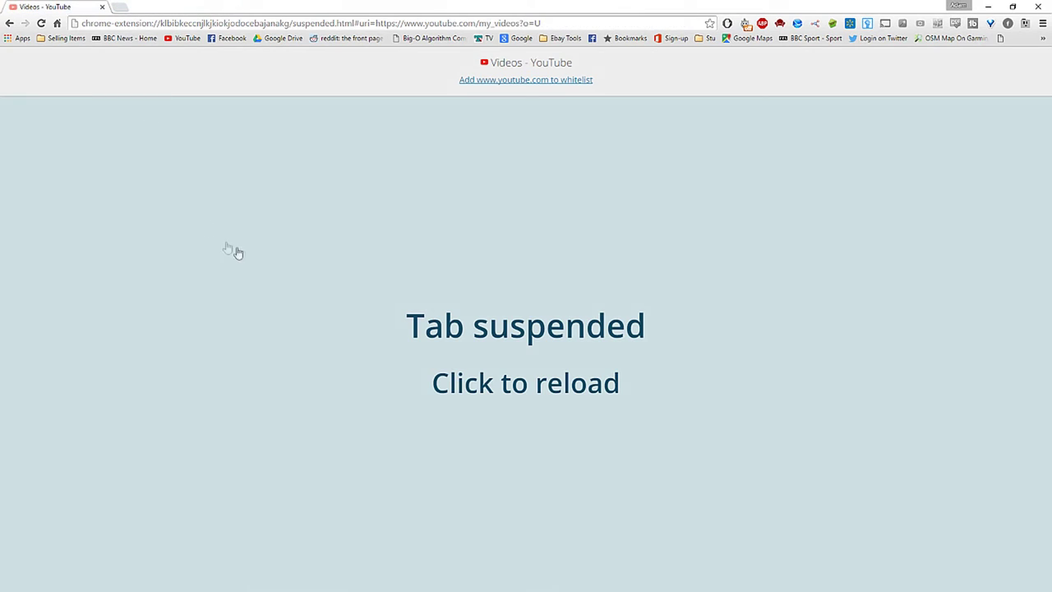
{"action": "left_click", "coordinate": [384, 264]}
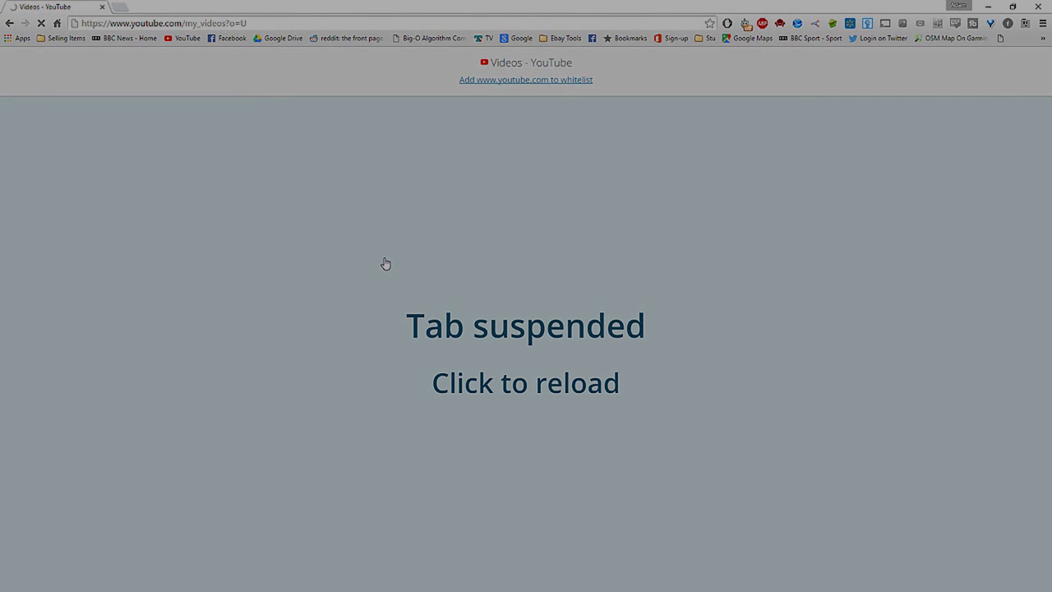